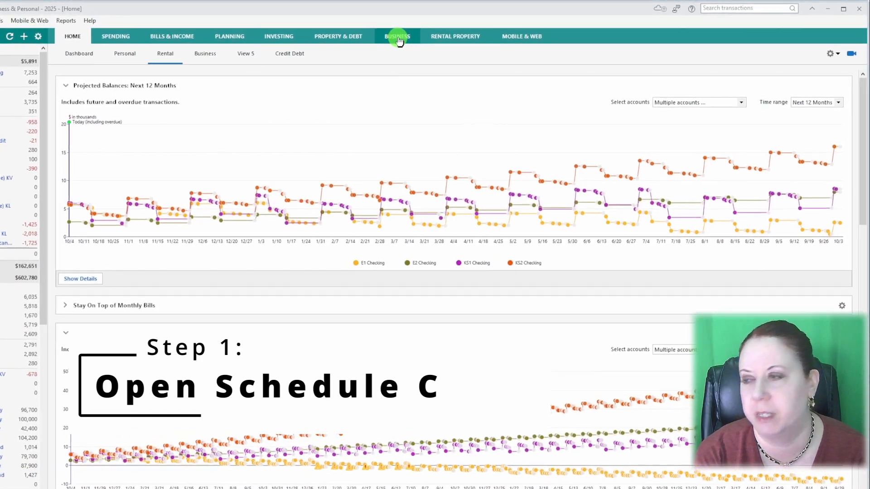
Open the Schedule C-Profit or Loss from Business report and set its yearly date range to 2024
click(399, 41)
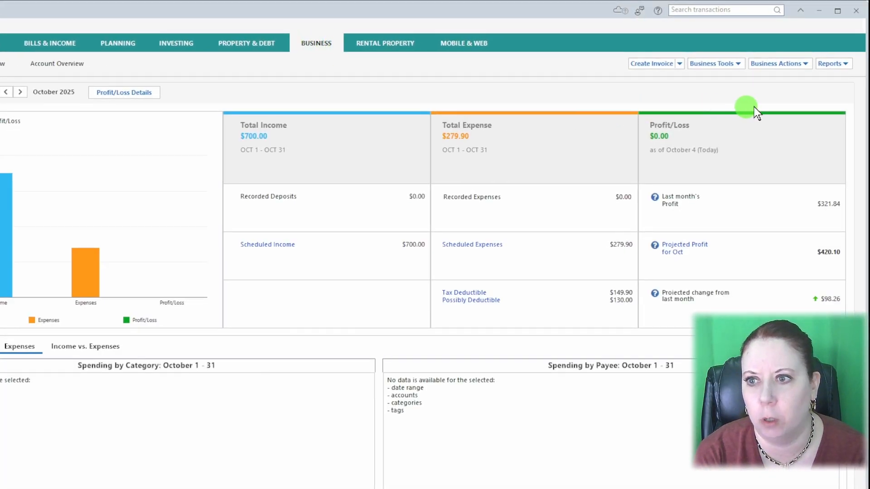
click(831, 65)
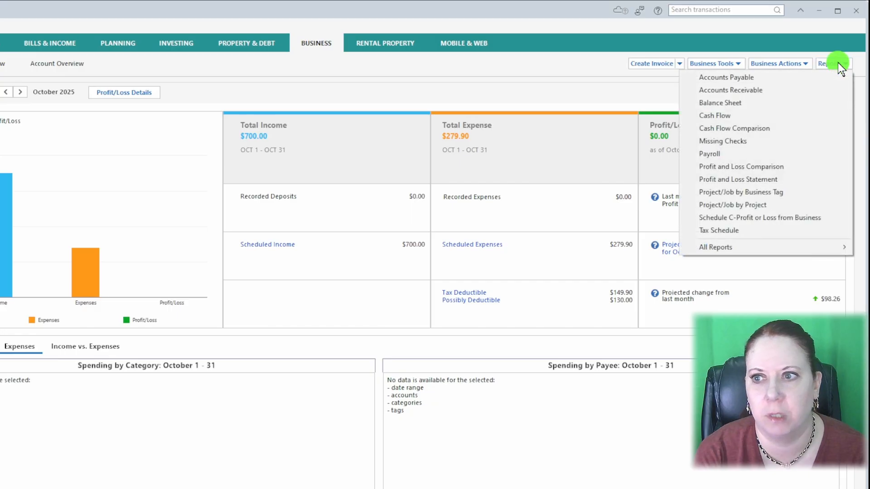
click(774, 216)
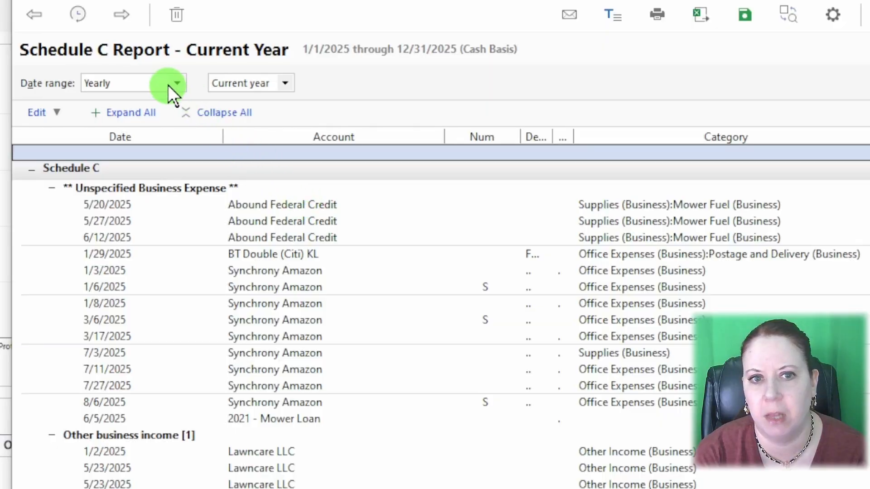
click(170, 85)
click(151, 85)
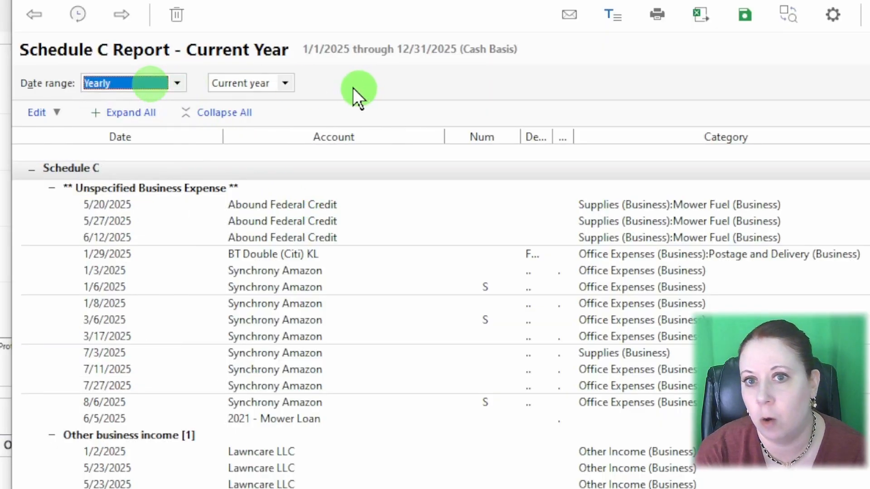
click(269, 85)
click(270, 131)
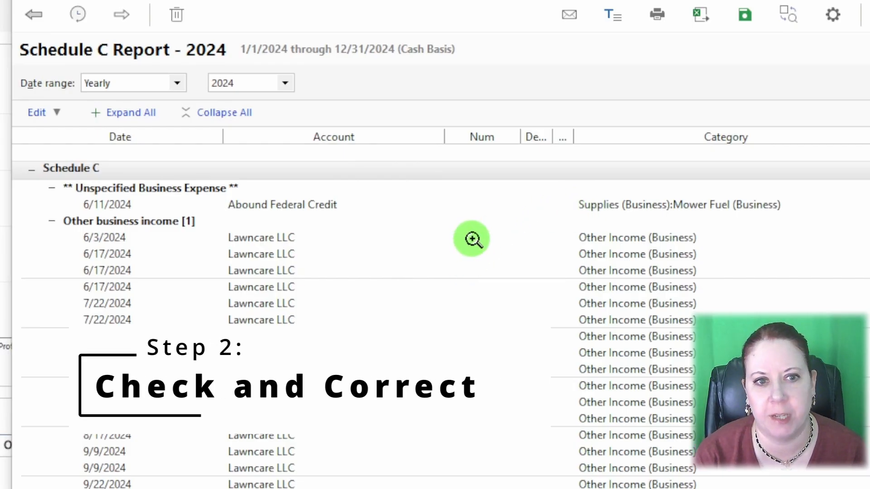
Tag the 6/11/2024 Abound Federal Credit mower fuel transaction, listed under Unspecified Business Expense, with Lawncare LLC
scroll(406, 259, down, 1)
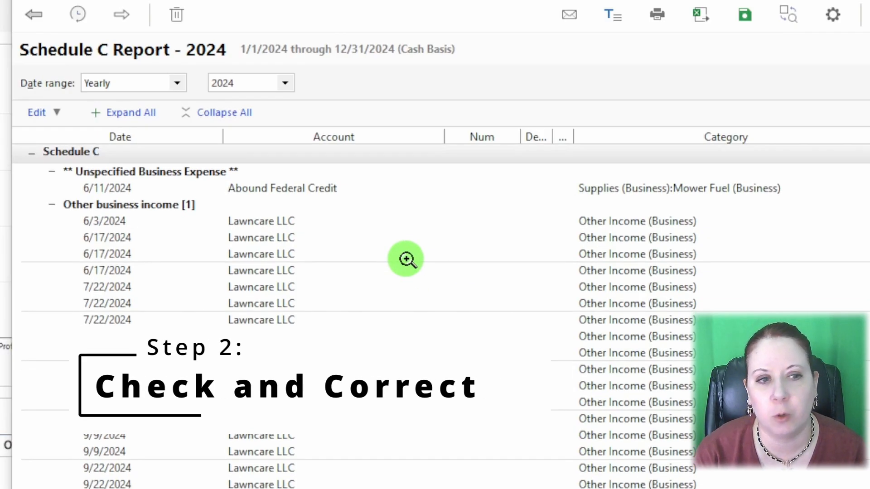
scroll(406, 262, down, 4)
scroll(446, 331, down, 6)
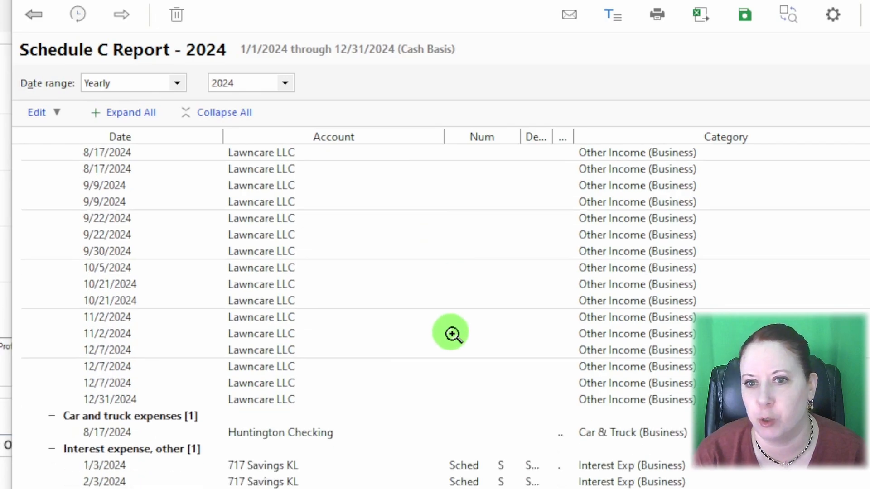
scroll(467, 378, down, 7)
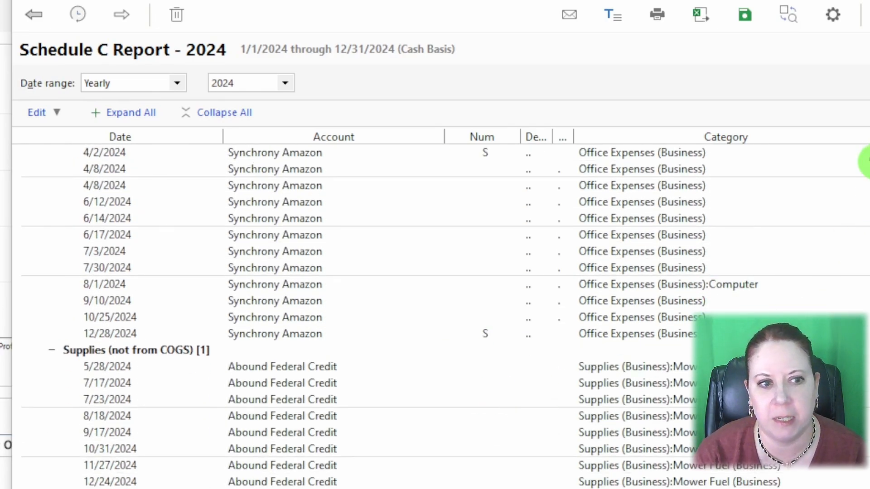
scroll(617, 183, up, 15)
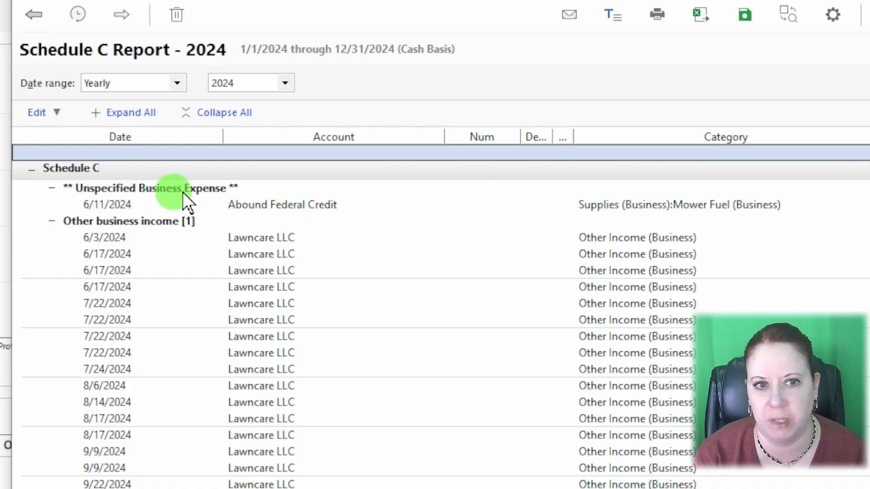
click(336, 206)
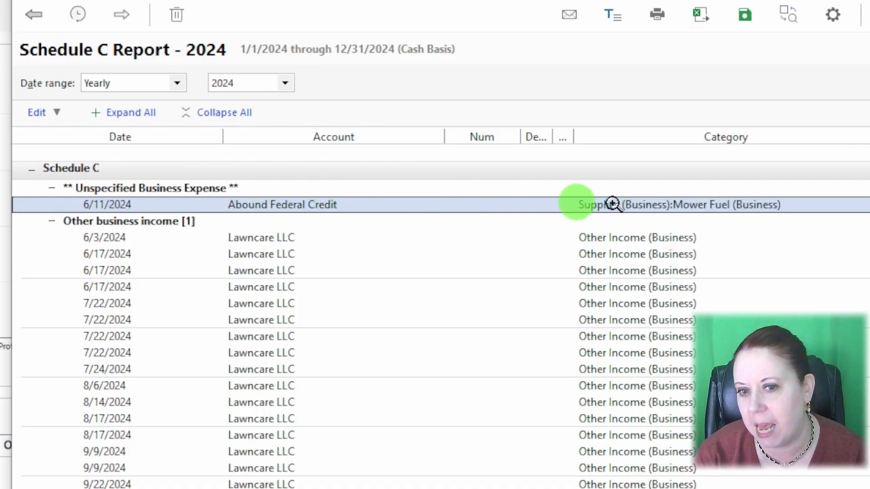
double_click(500, 206)
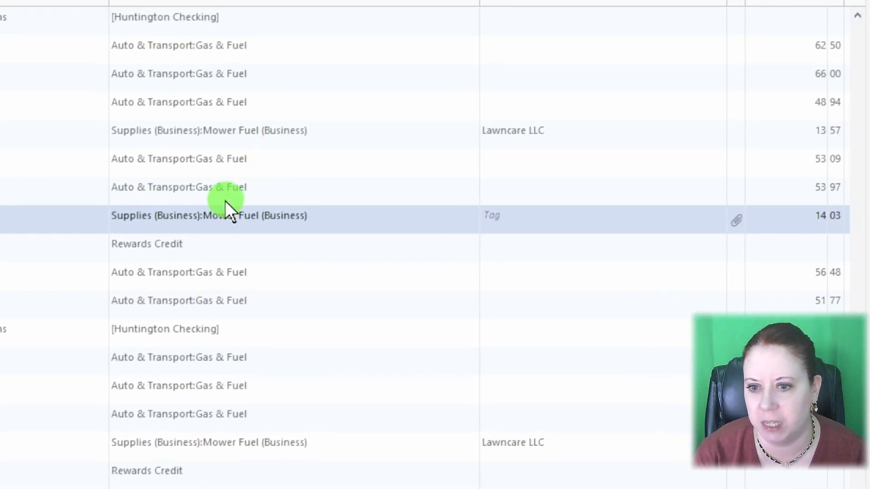
click(553, 217)
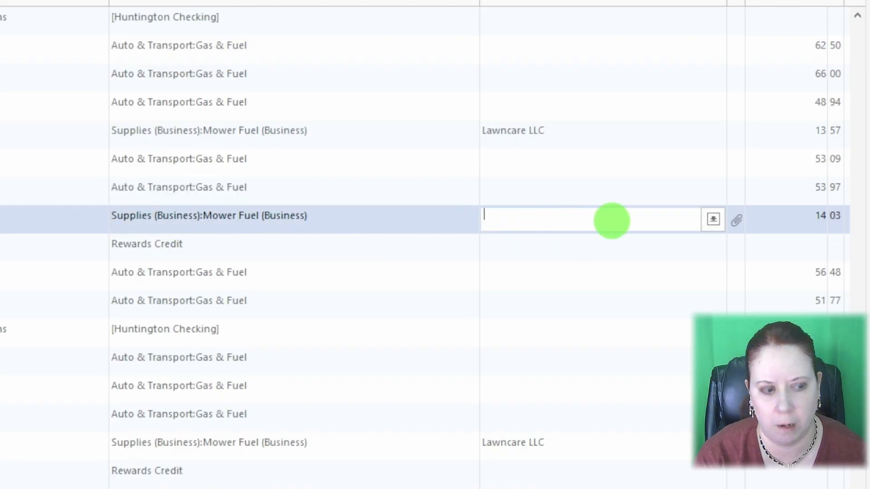
text(Lawncare LLC)
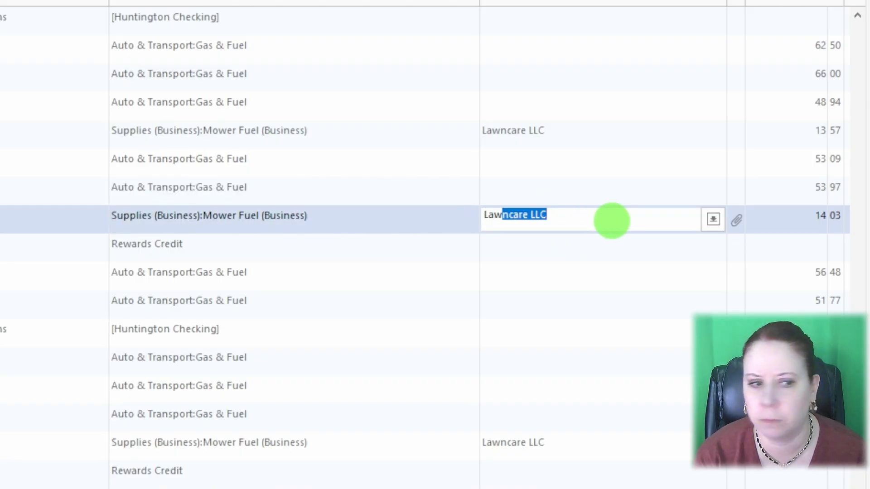
key(Return)
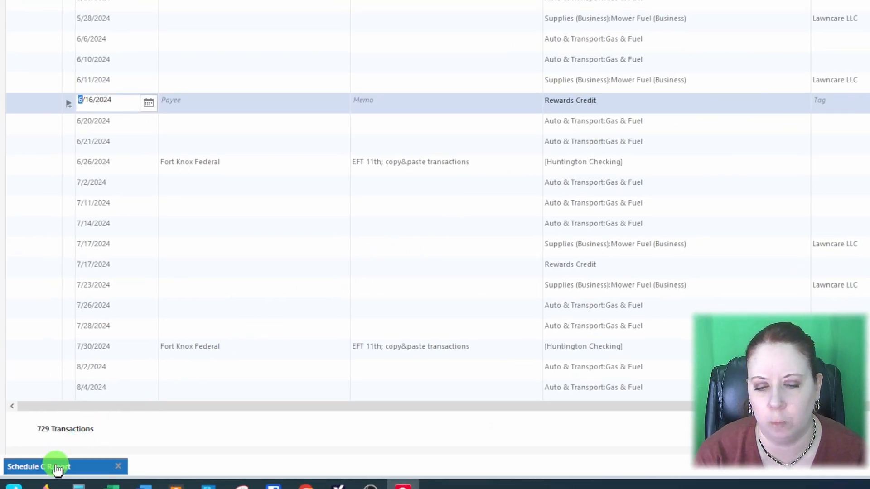
Return to the Schedule C report and review every income and expense section for transactions that still need correction
click(57, 470)
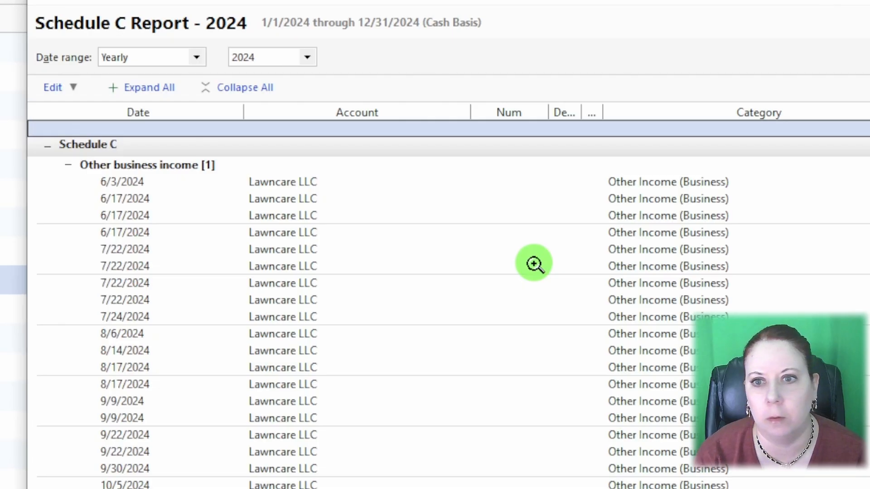
scroll(534, 263, down, 2)
scroll(524, 271, down, 1)
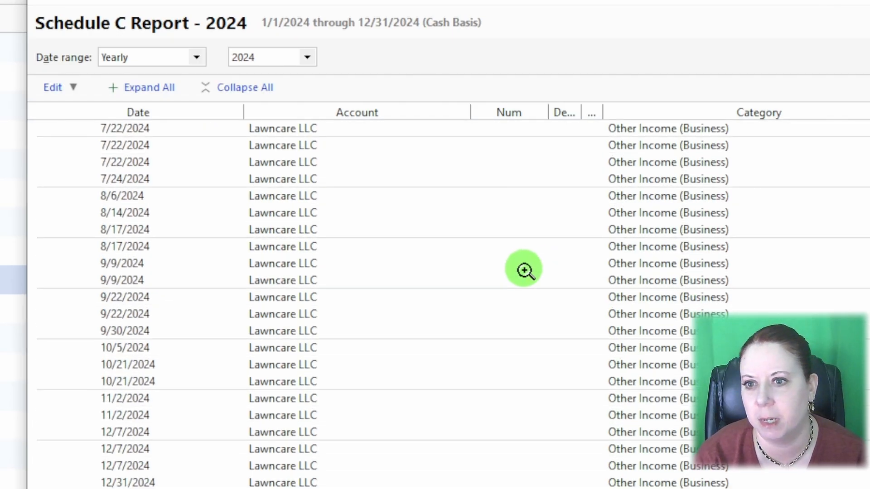
scroll(525, 271, down, 2)
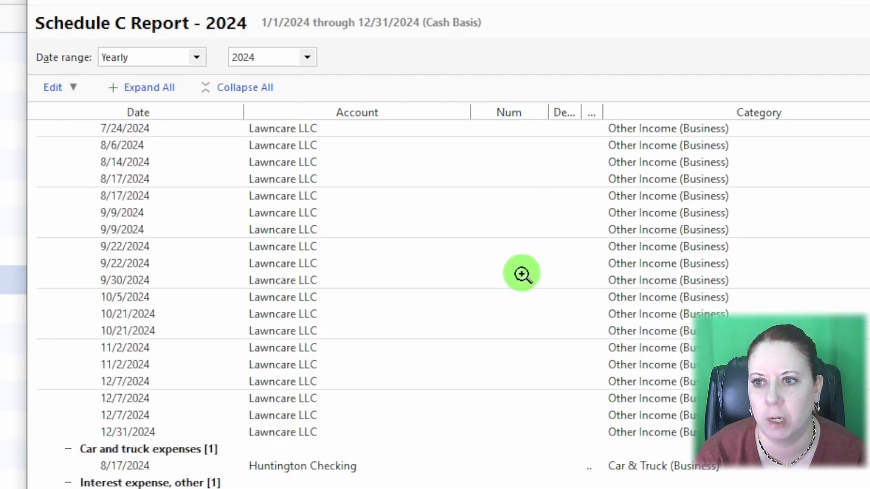
scroll(498, 311, down, 3)
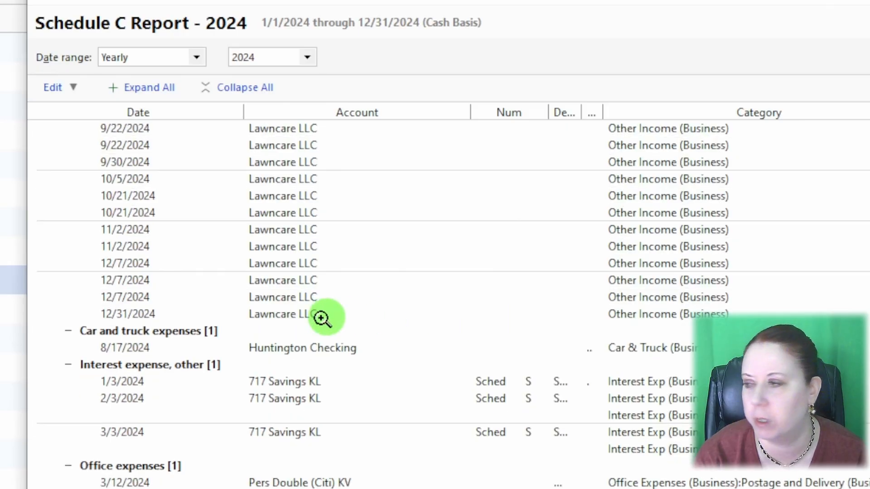
scroll(192, 345, down, 3)
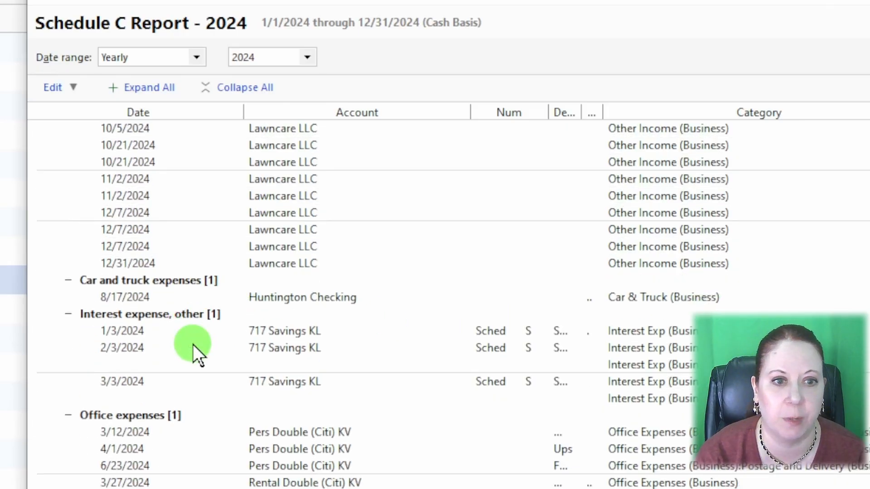
scroll(192, 344, down, 6)
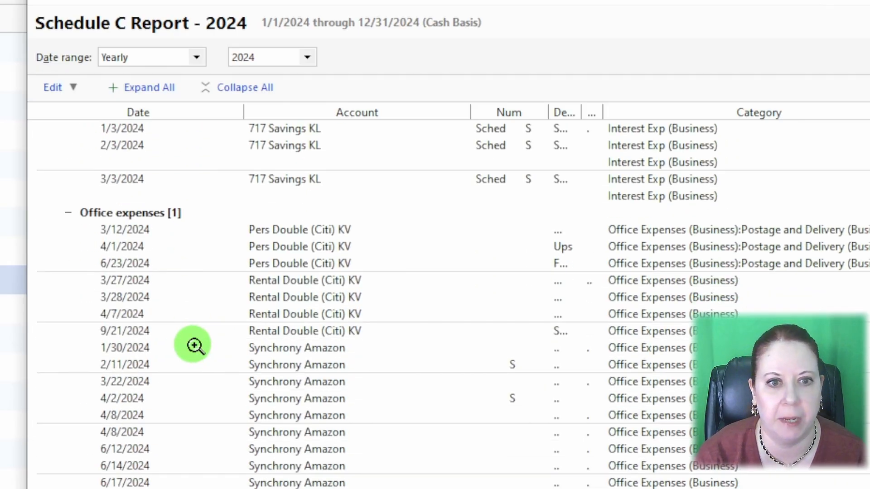
scroll(192, 344, down, 3)
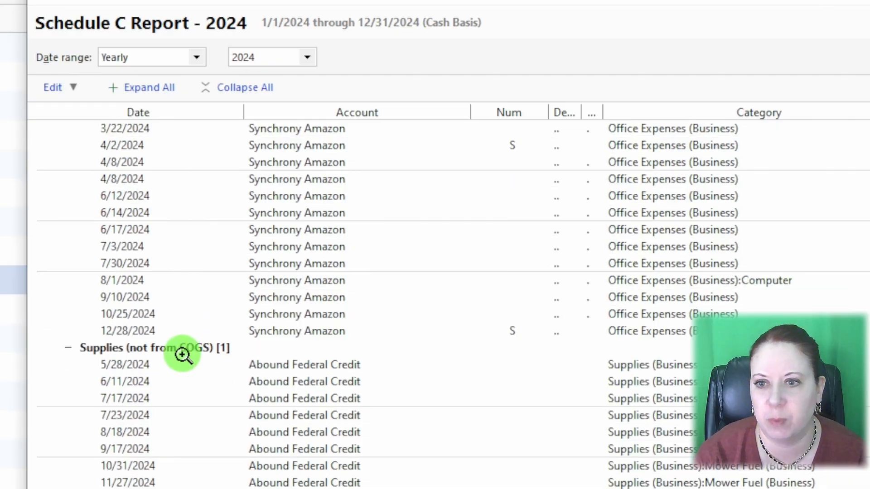
scroll(180, 353, down, 8)
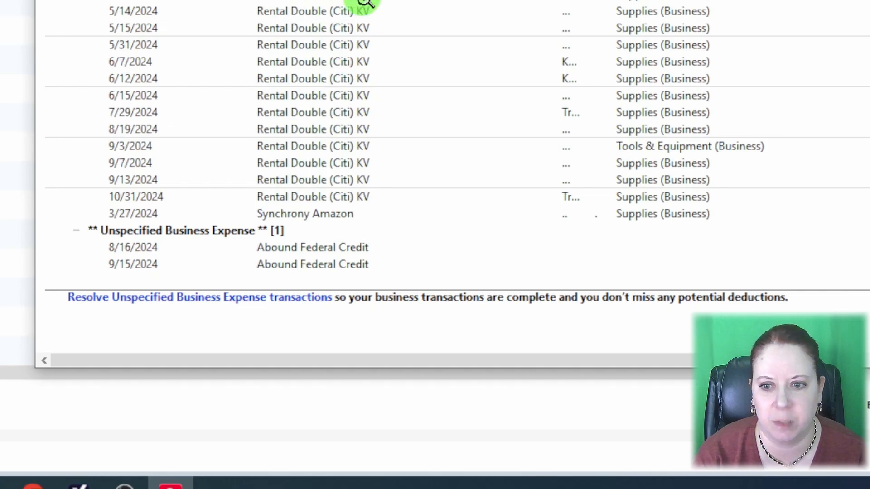
Categorize the unspecified 8/16/2024 Abound Federal Credit transaction as Supplies (Business):Mower Fuel (Business)
click(362, 249)
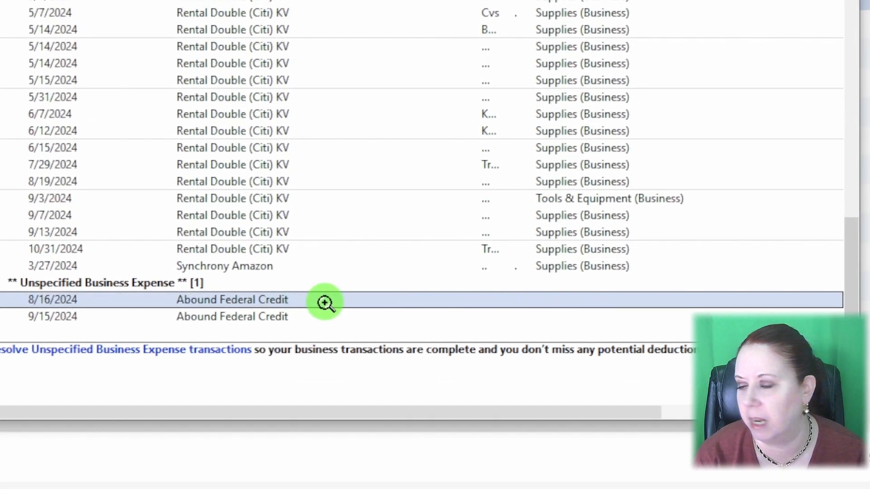
double_click(393, 260)
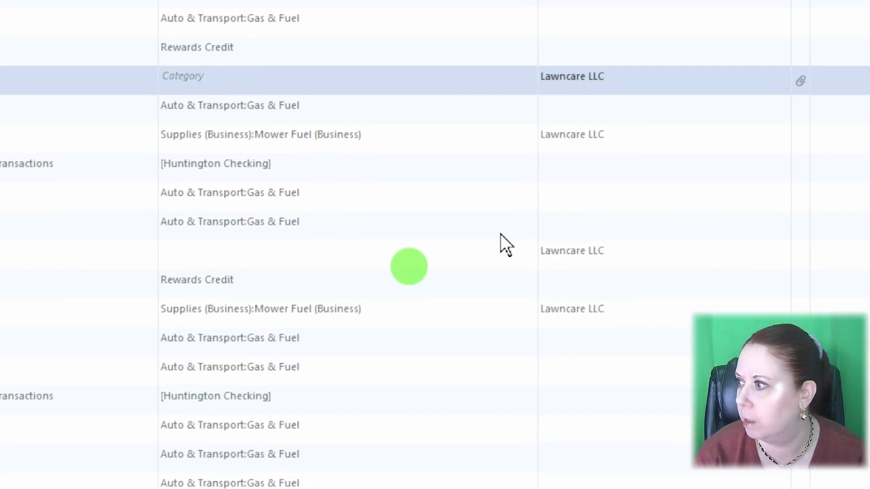
click(343, 43)
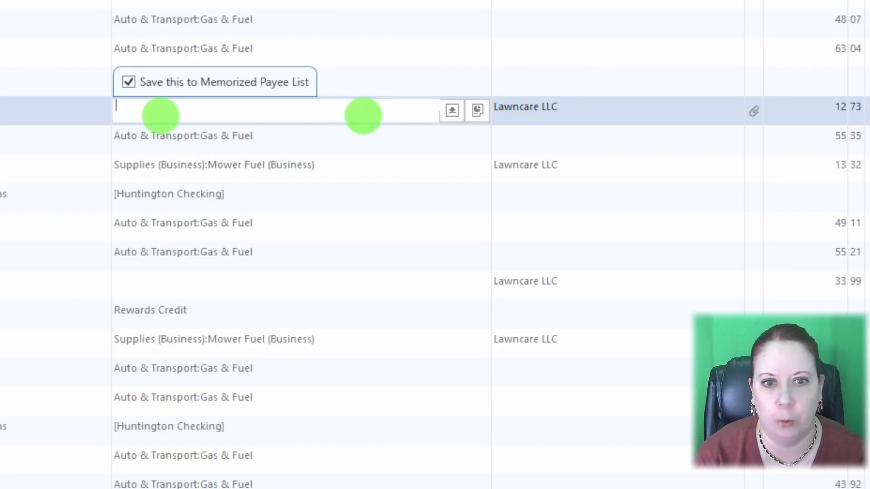
text(Supplies (Business):Mower Fuel (Business))
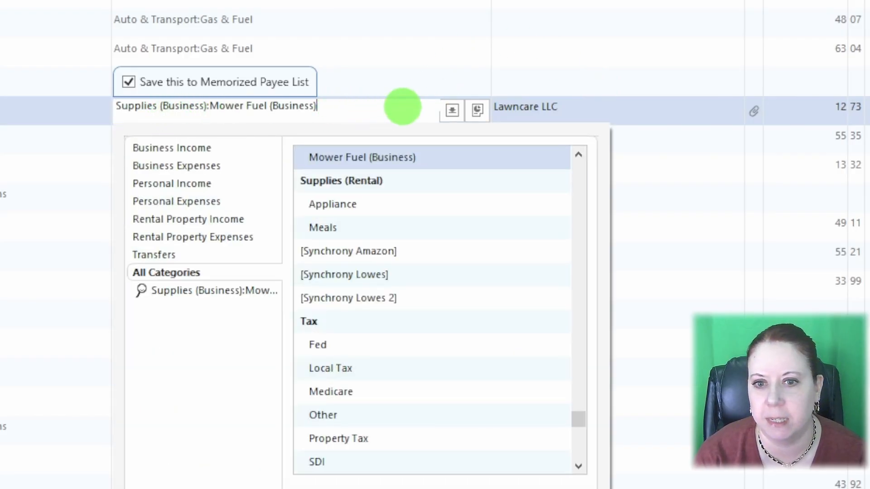
click(397, 50)
click(399, 47)
double_click(400, 45)
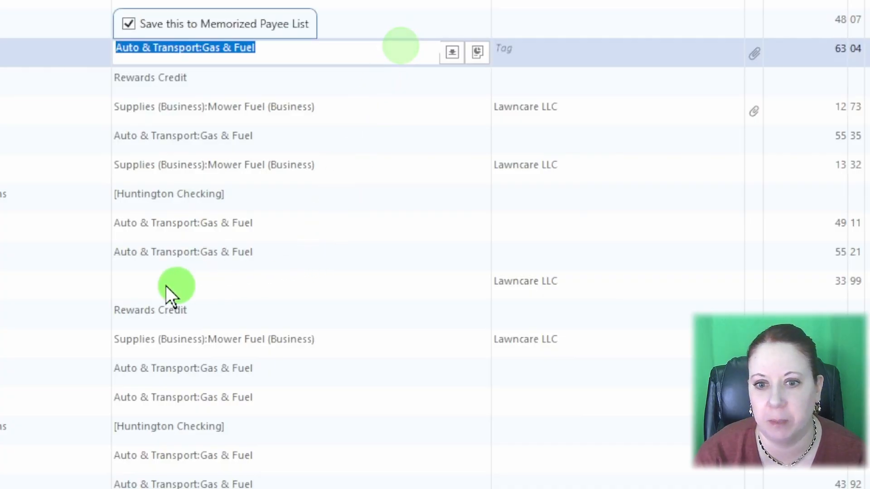
Categorize the unspecified 9/15/2024 Lawncare LLC transaction as Supplies (Business):Mower Fuel (Business)
click(181, 285)
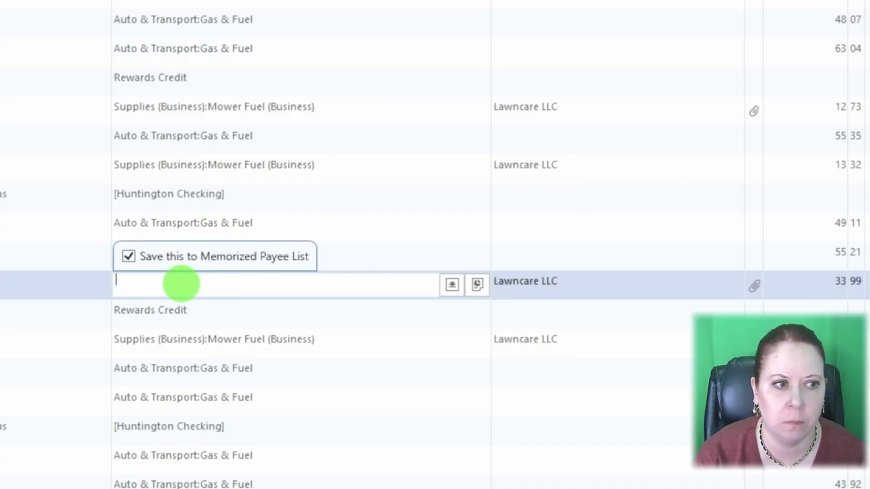
text(Supplies (Business):Mower Fuel (Business))
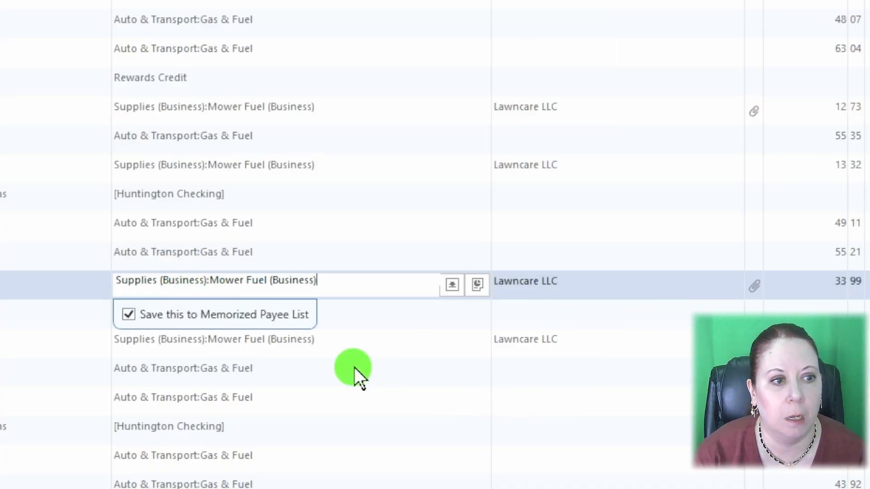
click(374, 349)
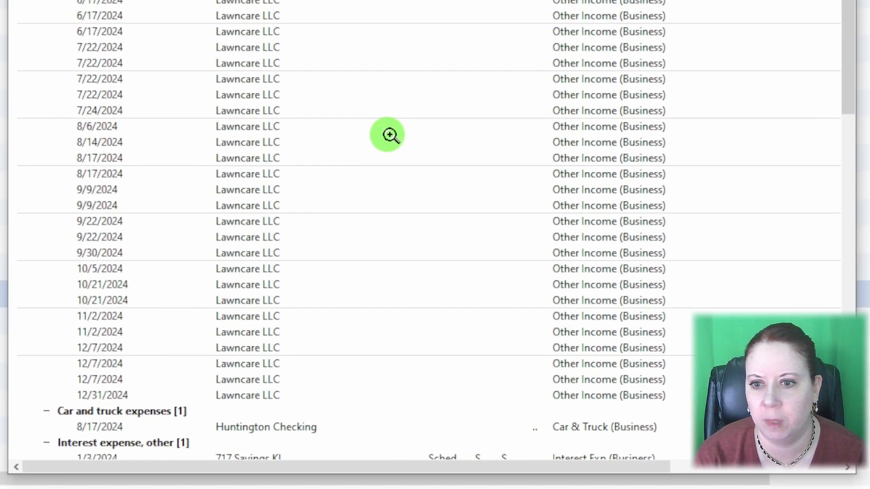
Check every section of the Schedule C report and export it as an Excel workbook (.xlsx) named Schedule C Data
scroll(417, 218, down, 7)
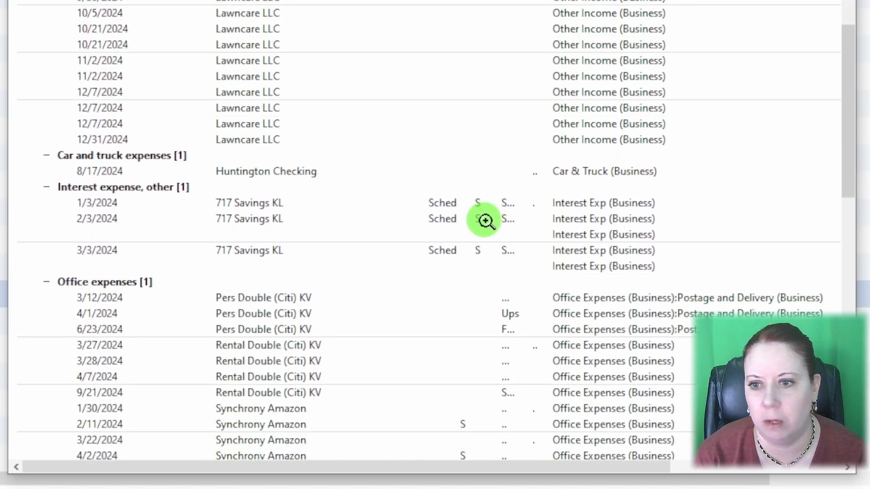
scroll(489, 221, down, 5)
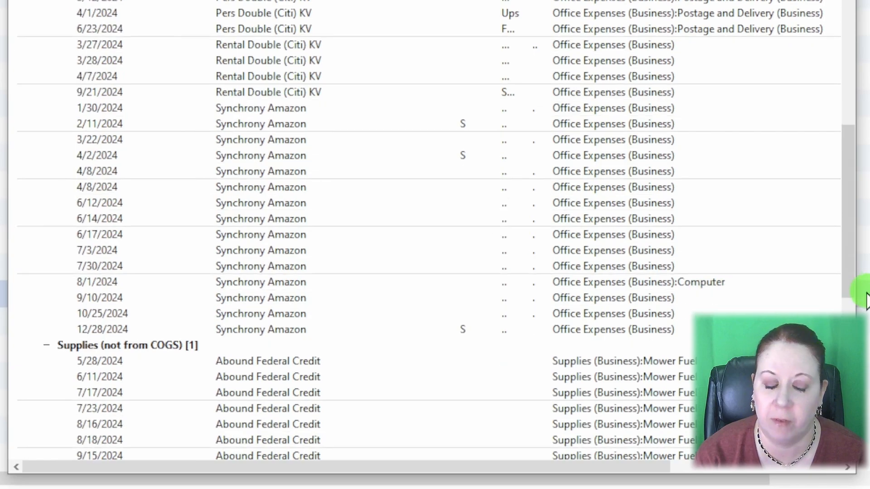
scroll(849, 287, down, 9)
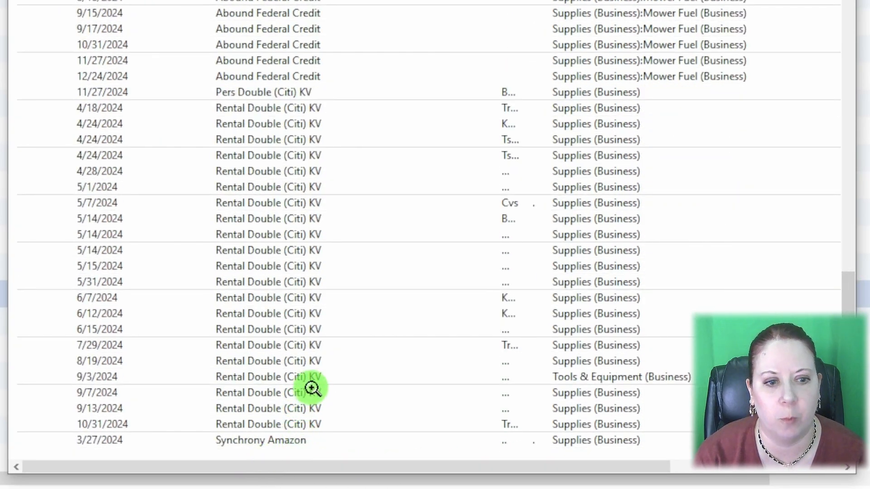
scroll(483, 182, up, 20)
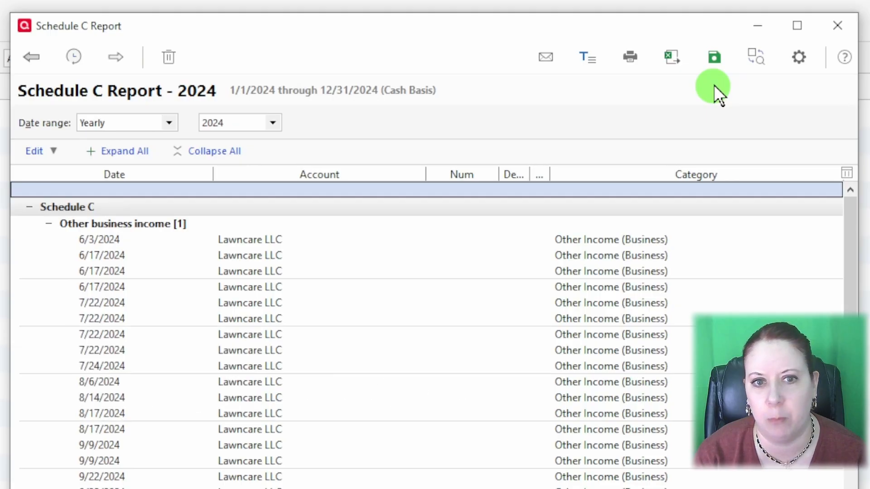
click(673, 59)
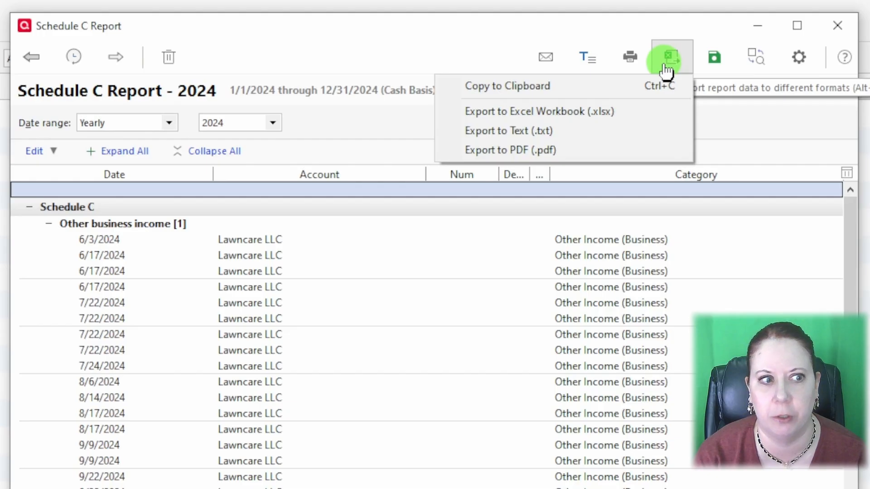
click(578, 112)
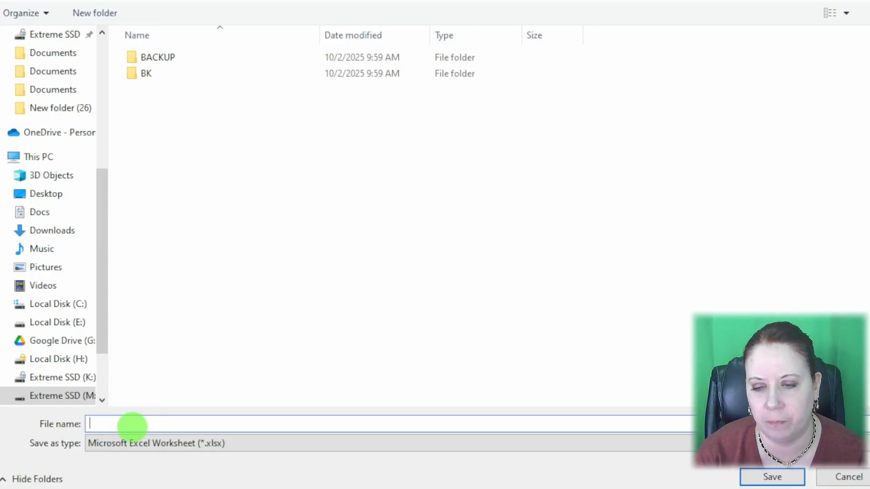
text(Schedule C Dara)
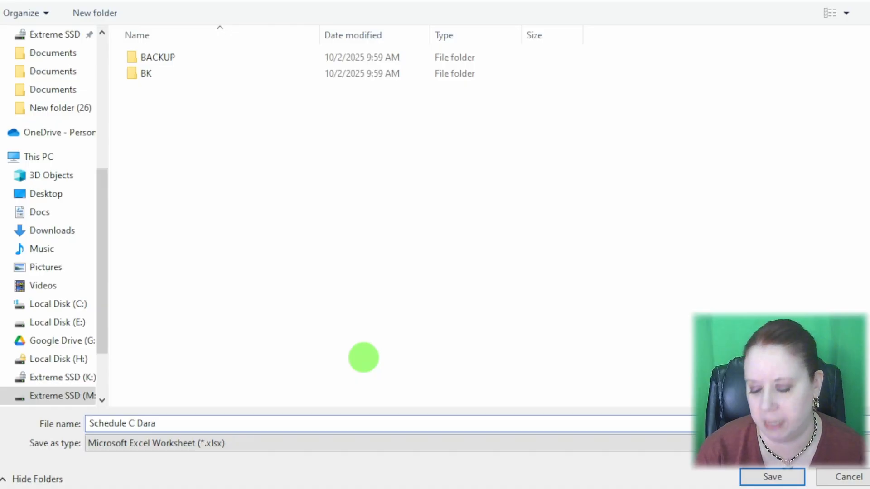
click(772, 476)
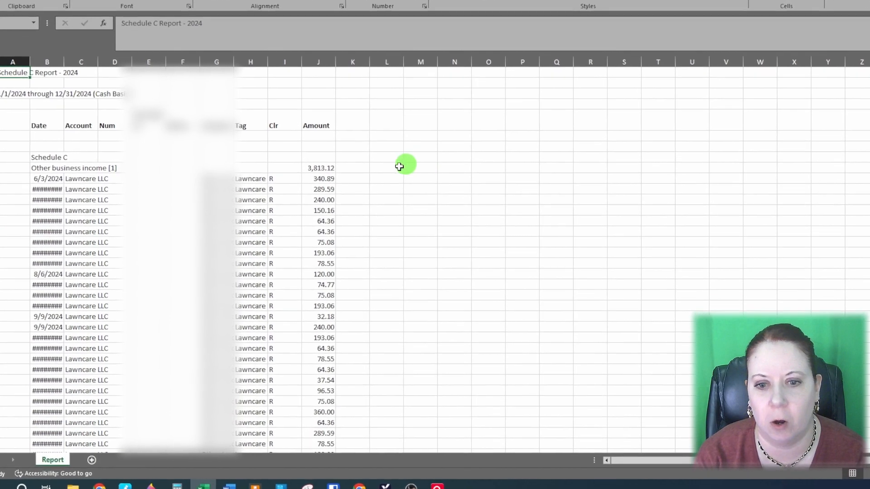
Look through the exported workbook, checking the tags and amounts in each income and expense section
scroll(251, 166, down, 4)
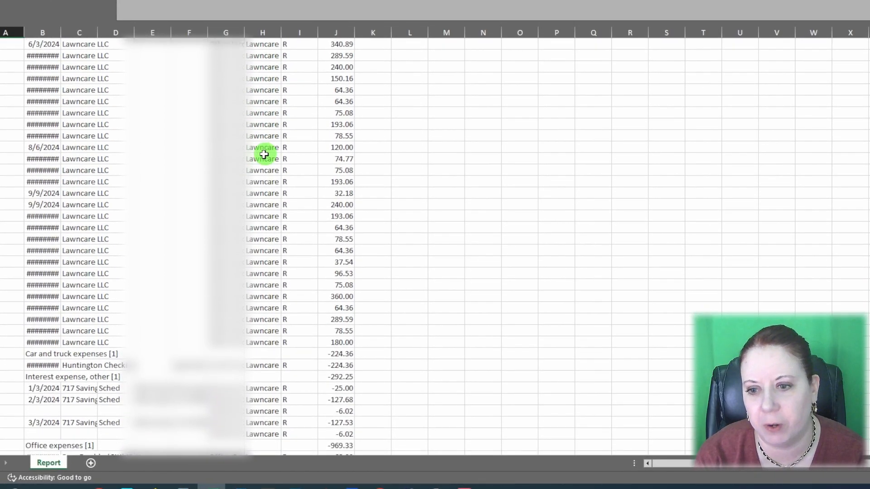
scroll(265, 158, down, 16)
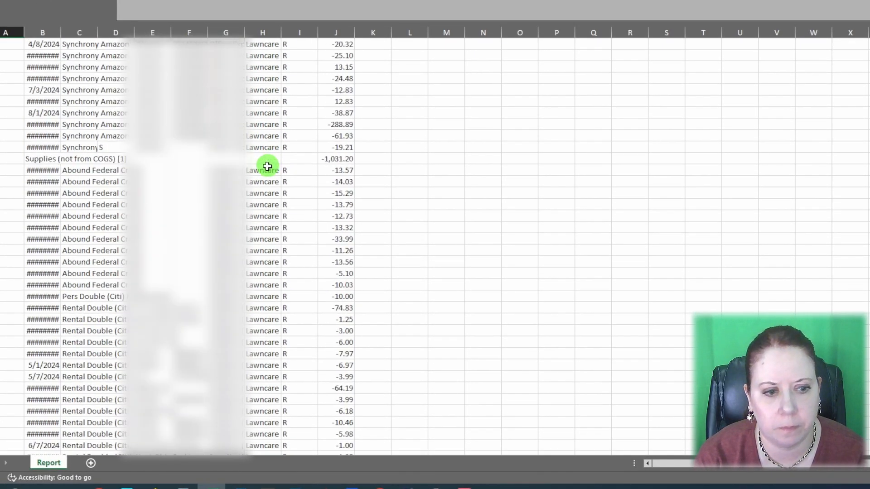
scroll(267, 166, down, 7)
scroll(268, 166, up, 15)
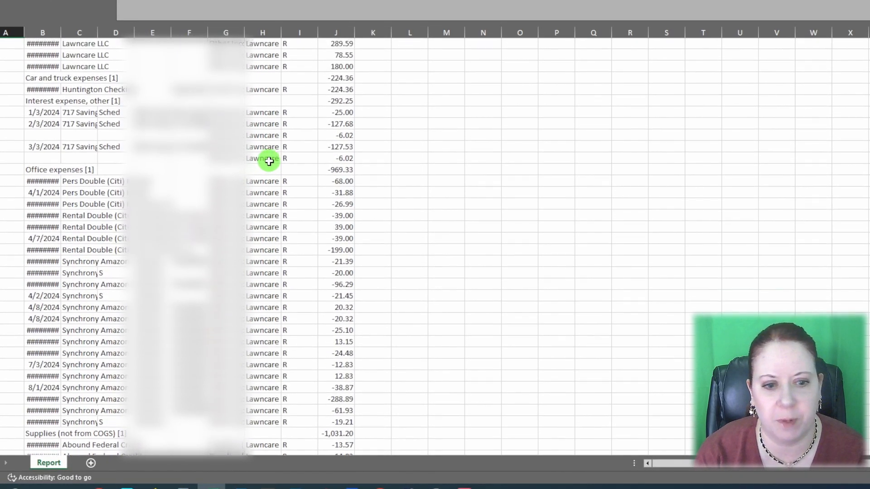
scroll(267, 156, up, 12)
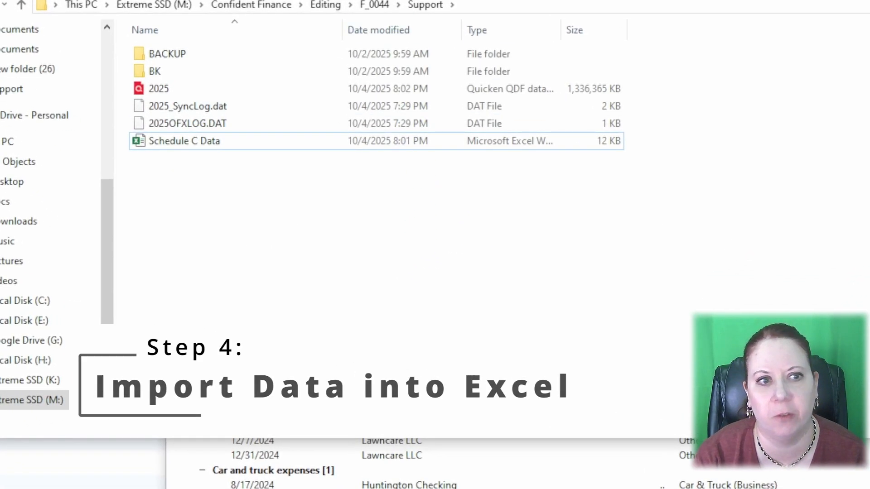
Create a new Microsoft Excel worksheet named Schedule C in the Support folder and open it
drag(380, 1, 389, 17)
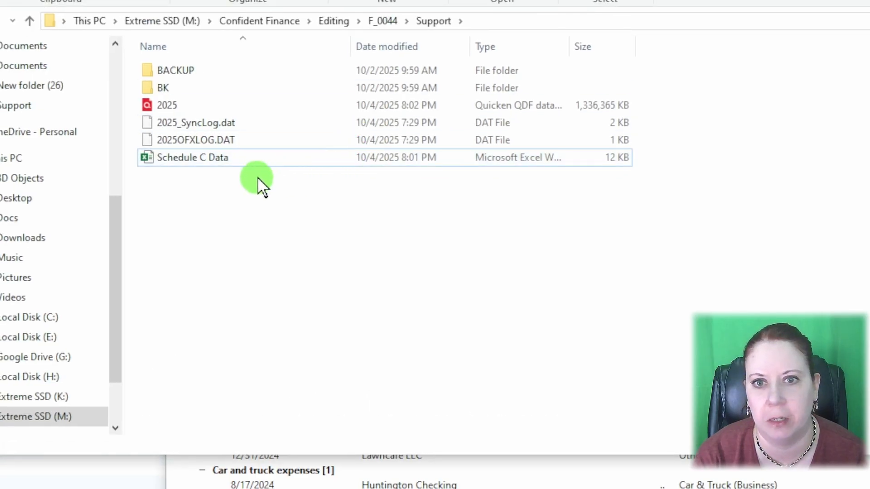
right_click(256, 204)
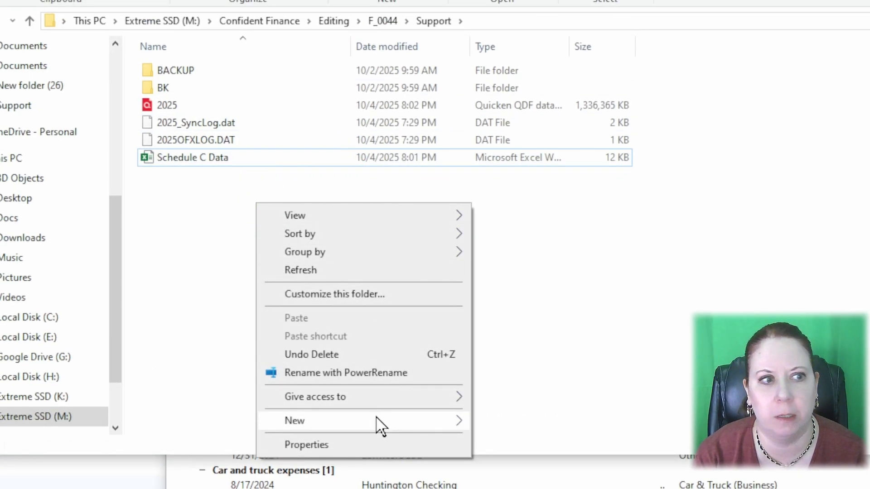
mouse_move(376, 419)
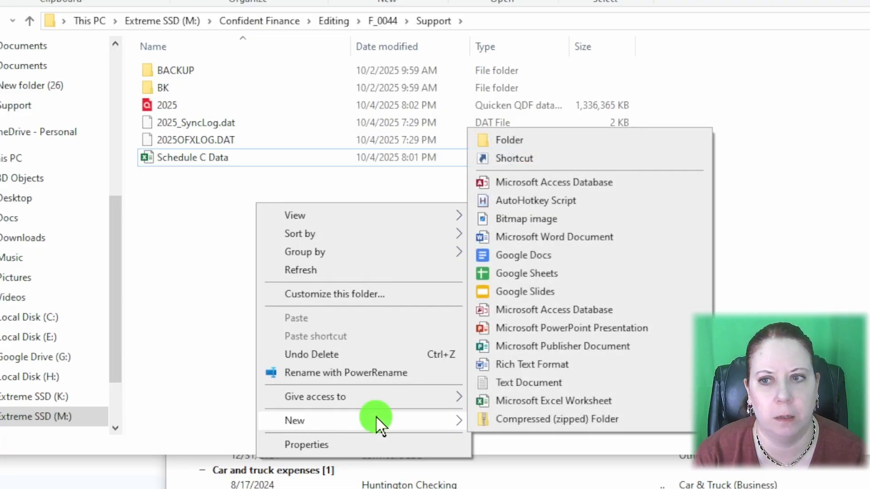
click(598, 399)
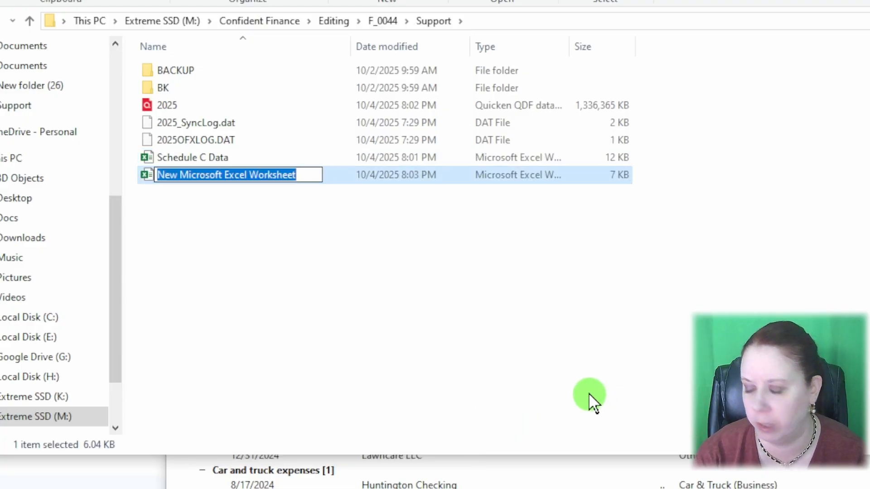
text(Schedule C)
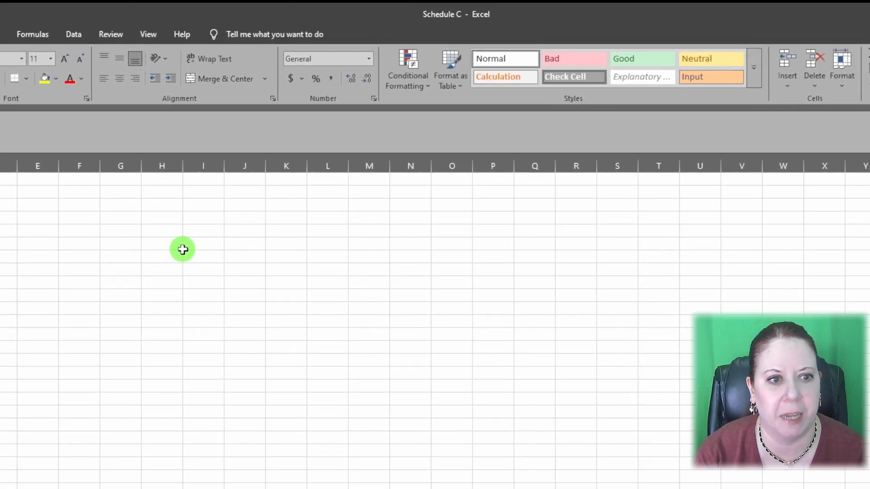
Import the Report sheet from the Schedule C Data workbook with a new query and load it into the Schedule C workbook
click(73, 33)
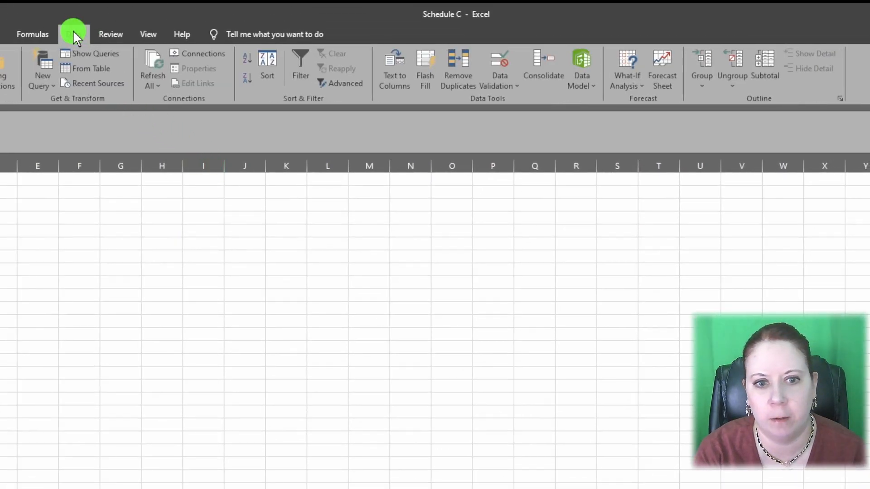
click(43, 69)
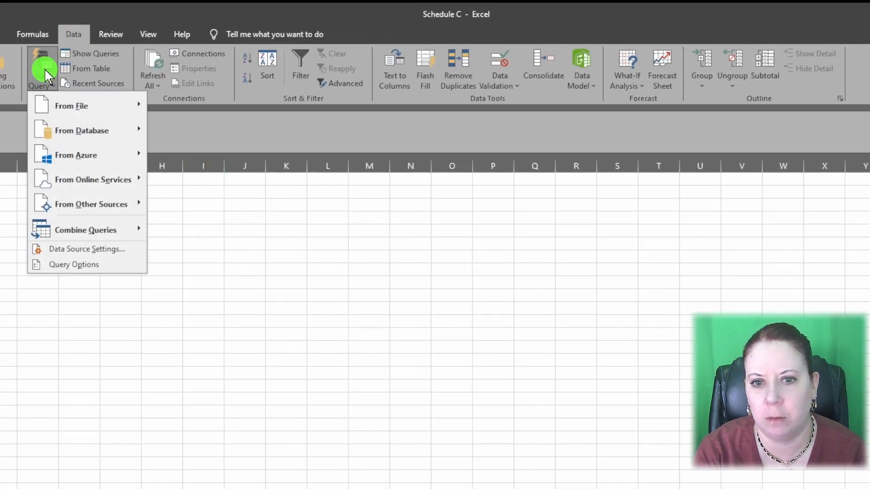
mouse_move(83, 112)
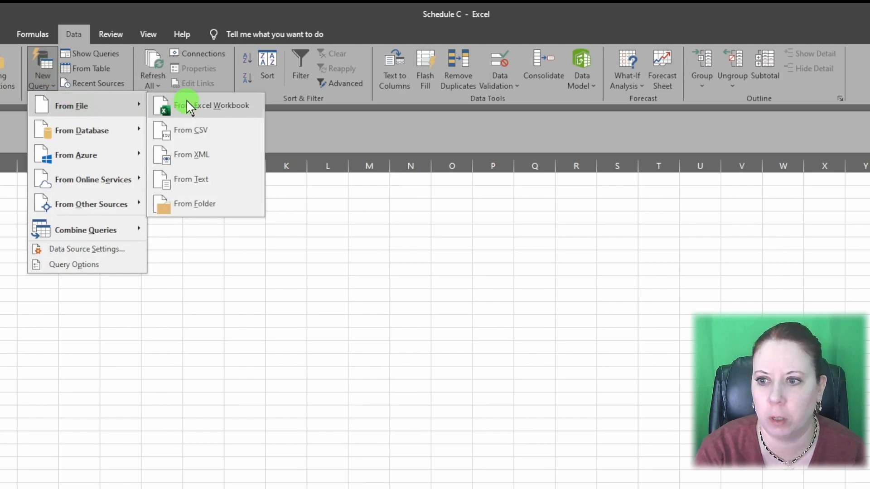
click(210, 106)
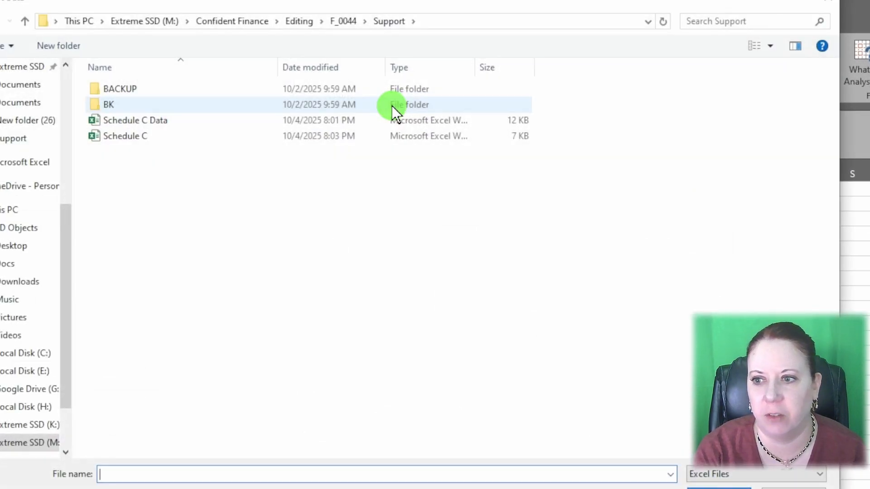
double_click(179, 120)
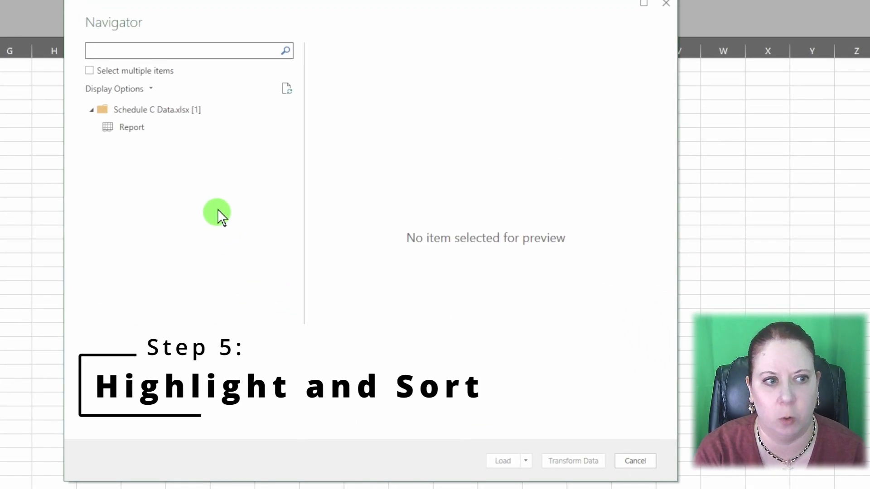
click(148, 130)
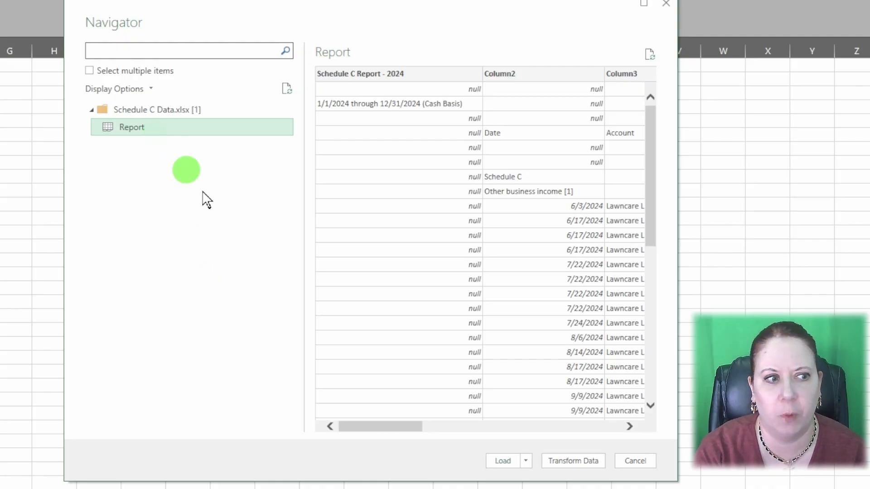
click(502, 461)
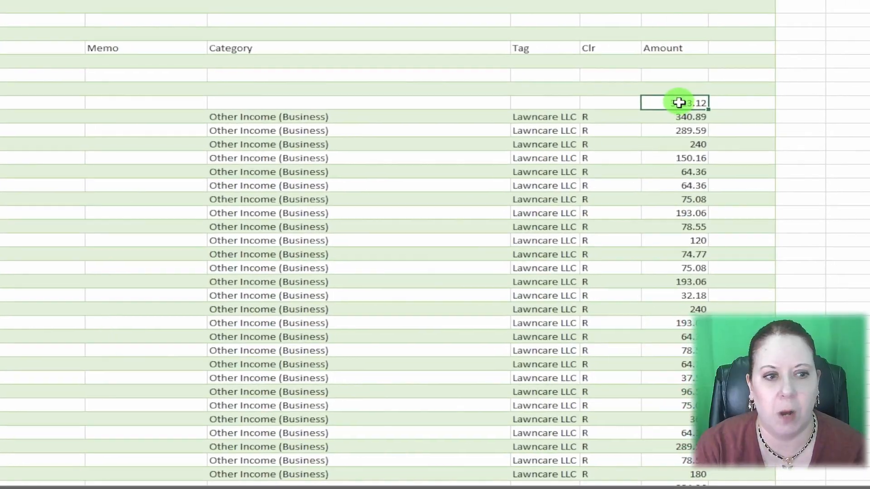
Highlight the Other business income and Car and truck expenses totals in the Amount column with yellow fill
right_click(797, 92)
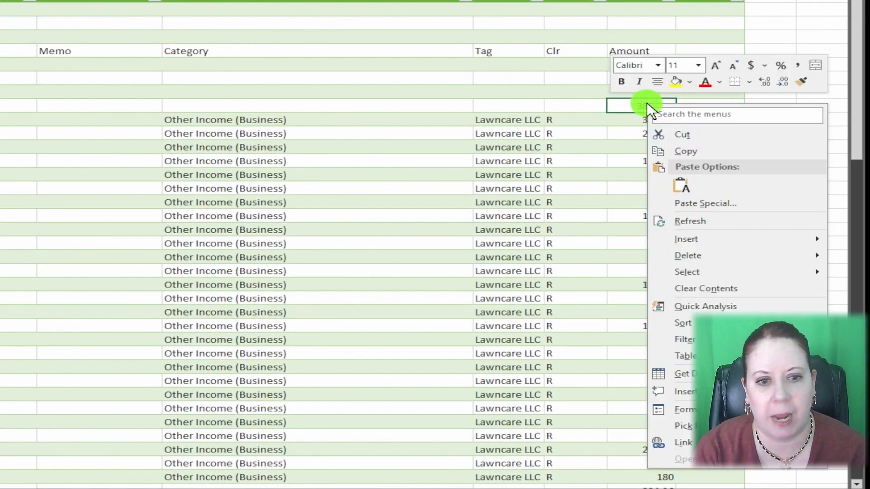
click(675, 81)
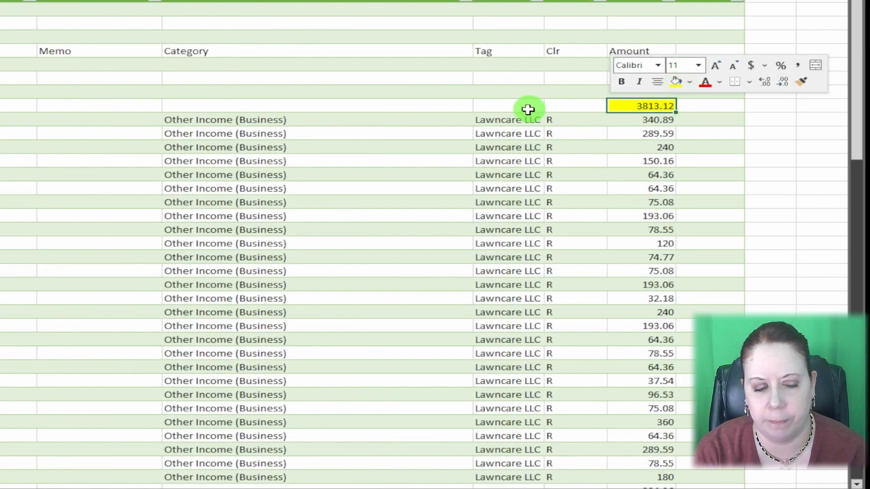
click(643, 133)
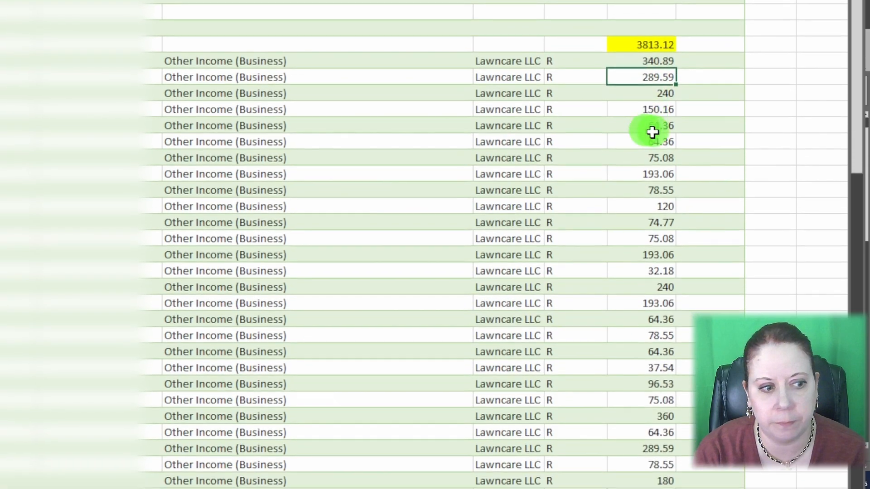
scroll(652, 131, down, 9)
click(660, 62)
right_click(658, 64)
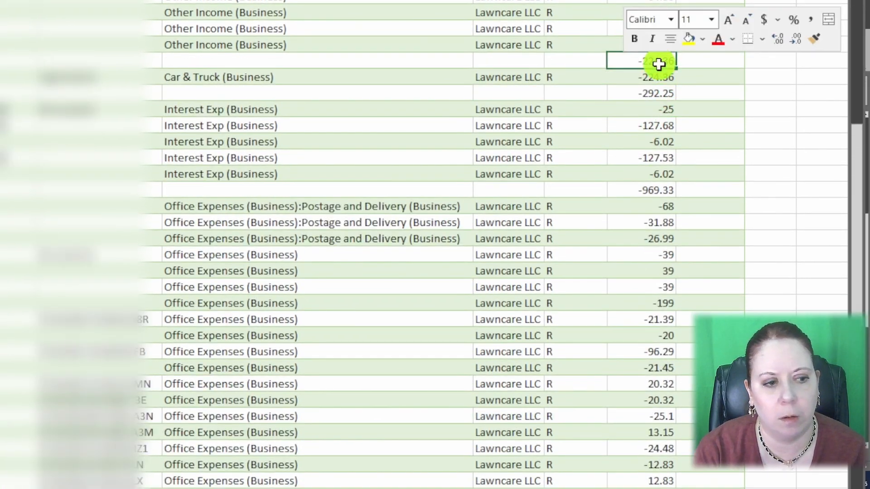
click(688, 39)
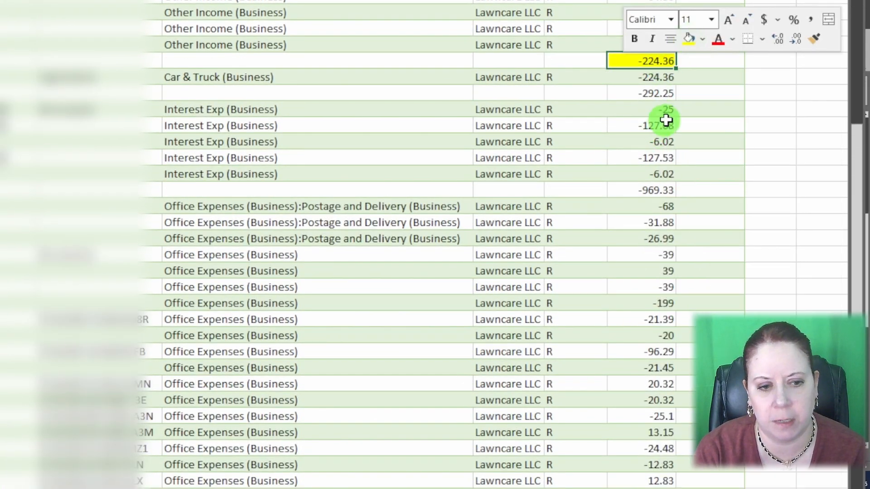
Highlight the Interest expense and Office expenses totals in the Amount column with yellow fill and select the Supplies total
right_click(657, 95)
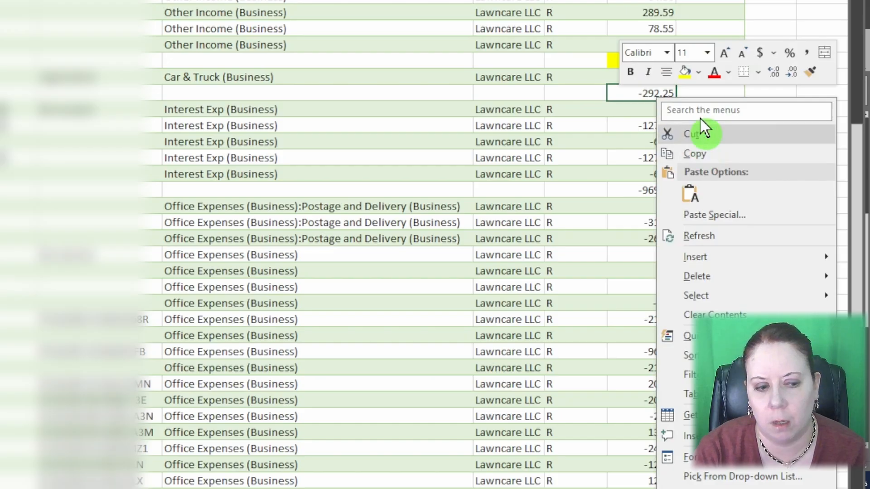
click(688, 71)
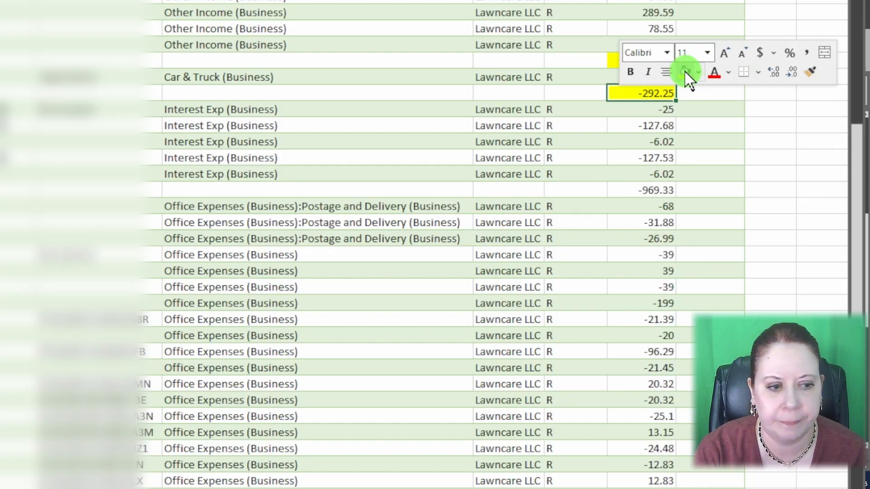
click(650, 190)
right_click(652, 192)
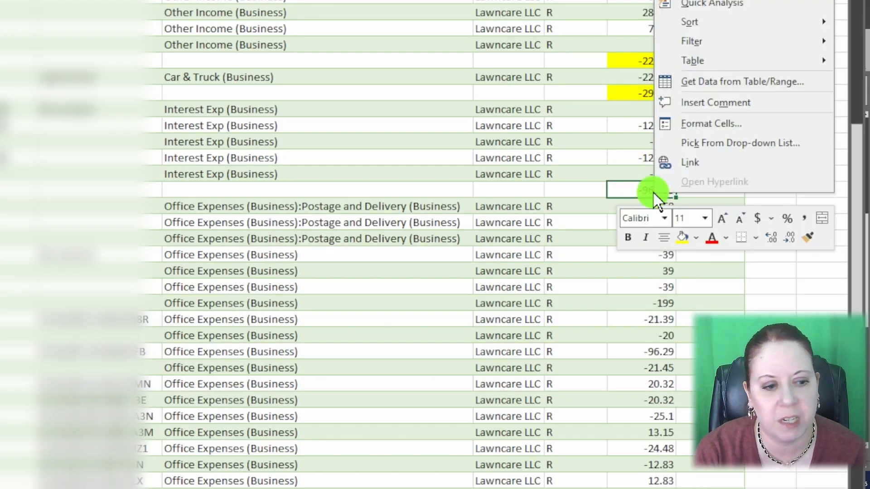
click(681, 237)
scroll(639, 311, down, 5)
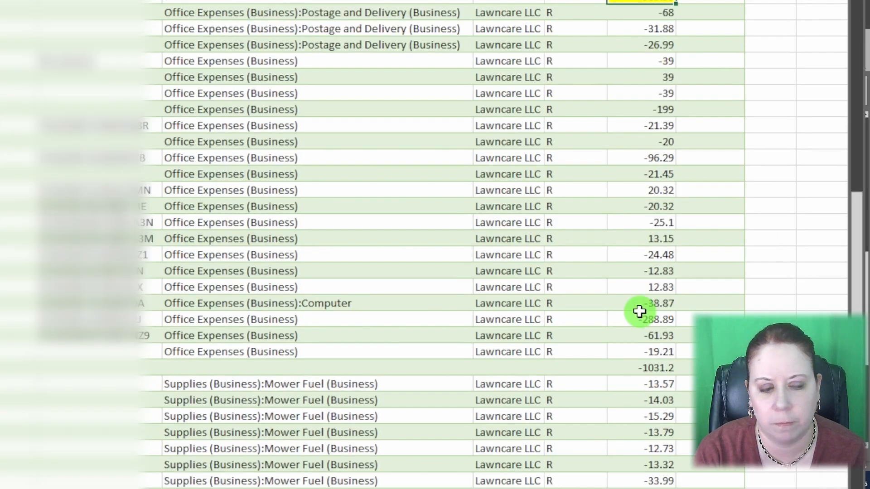
scroll(638, 309, down, 1)
click(654, 274)
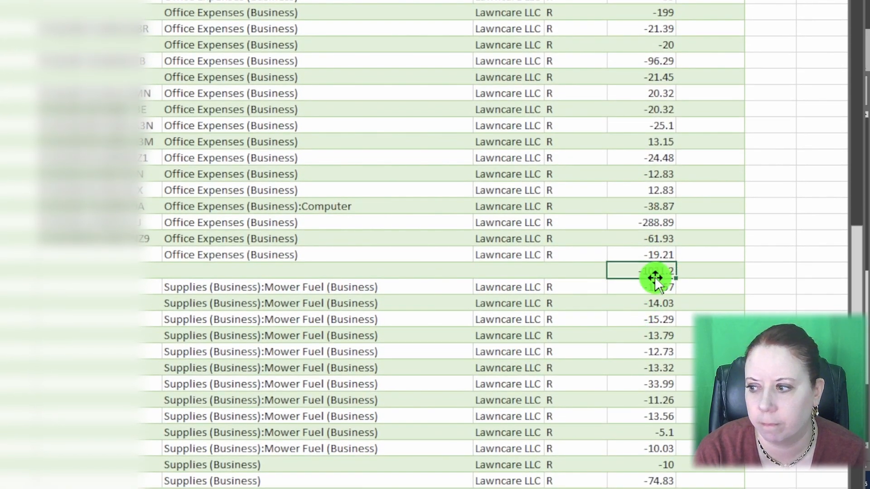
scroll(643, 281, down, 8)
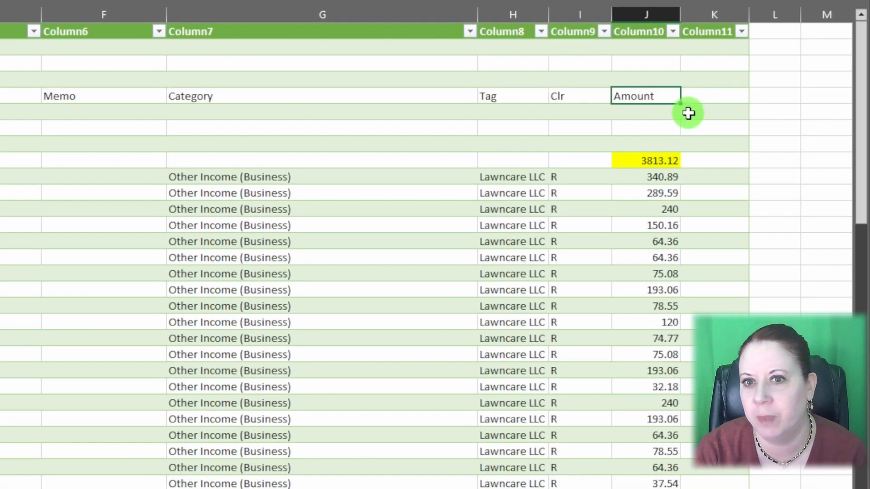
Sort the table by the yellow cell color in Column10 and select the highlighted totals, followed by their section names in Column2
click(674, 32)
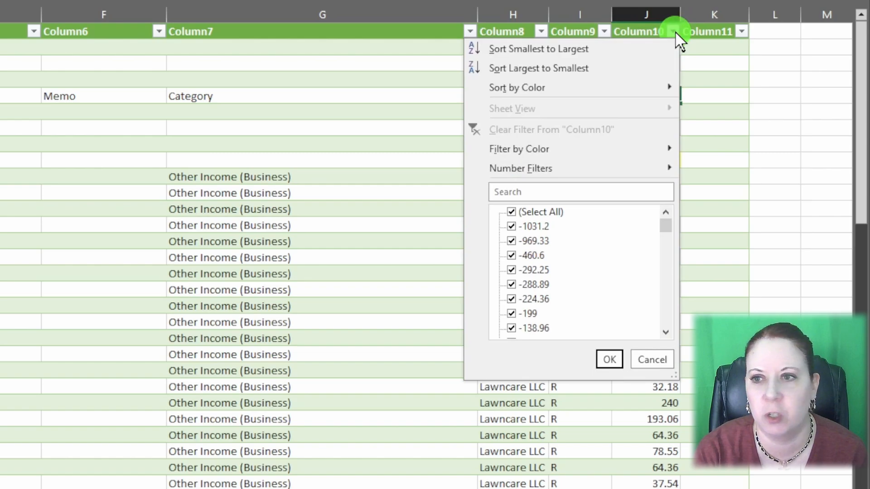
mouse_move(624, 86)
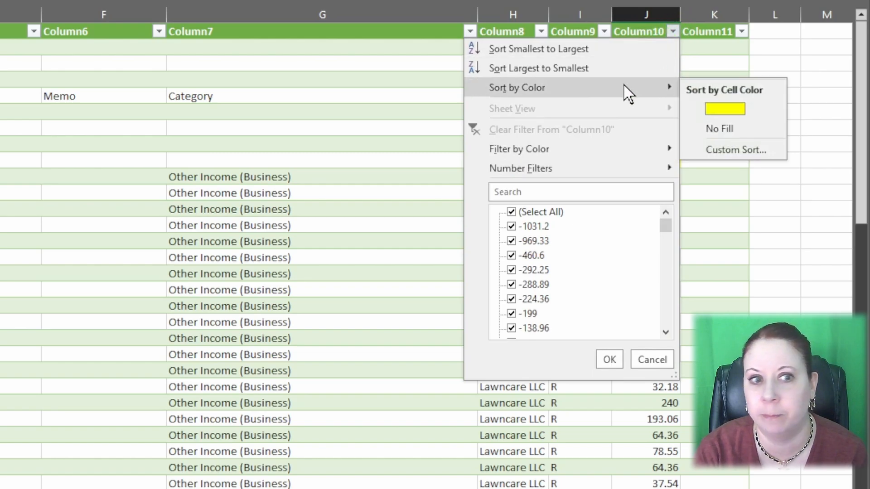
click(733, 111)
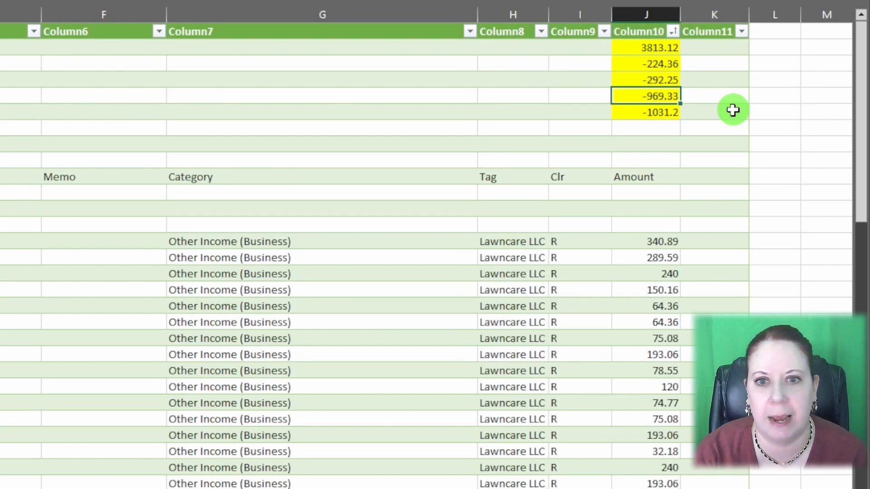
drag(664, 49, 660, 113)
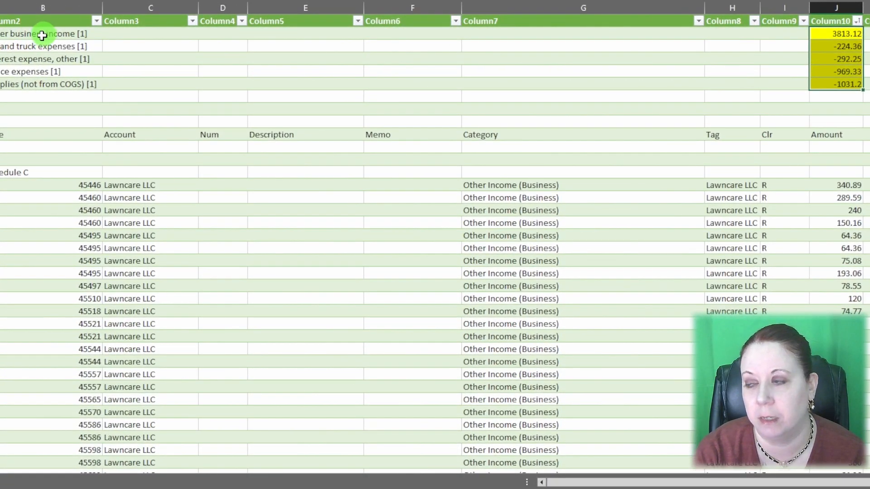
drag(42, 35, 42, 84)
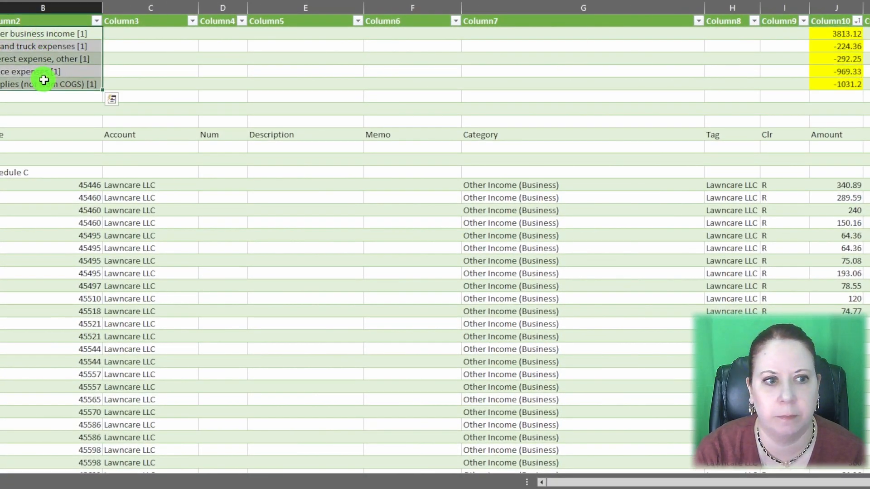
Copy the highlighted Other business income, Car and truck expenses and Office expenses totals one at a time
click(852, 34)
key(ctrl+c)
click(855, 48)
key(ctrl+c)
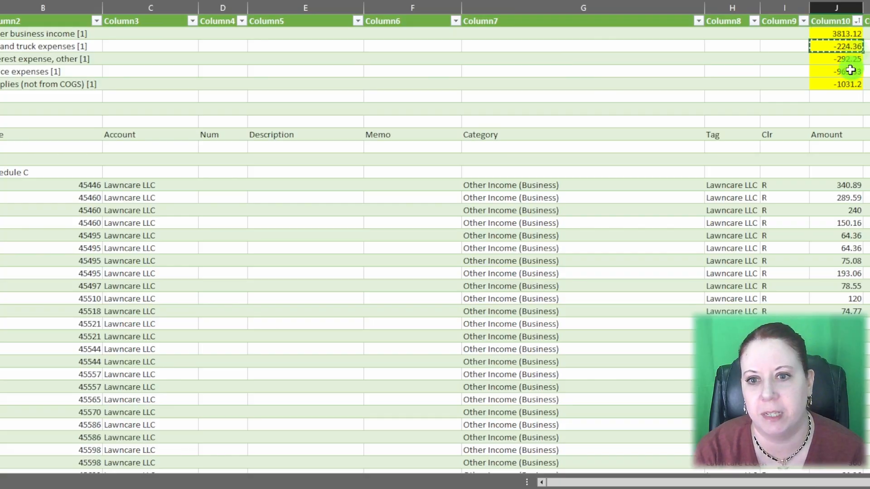
click(845, 72)
key(ctrl+c)
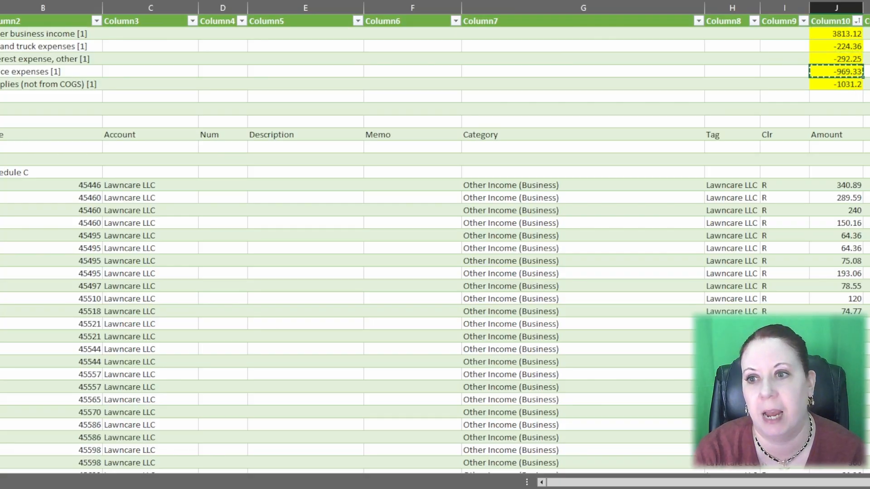
click(867, 84)
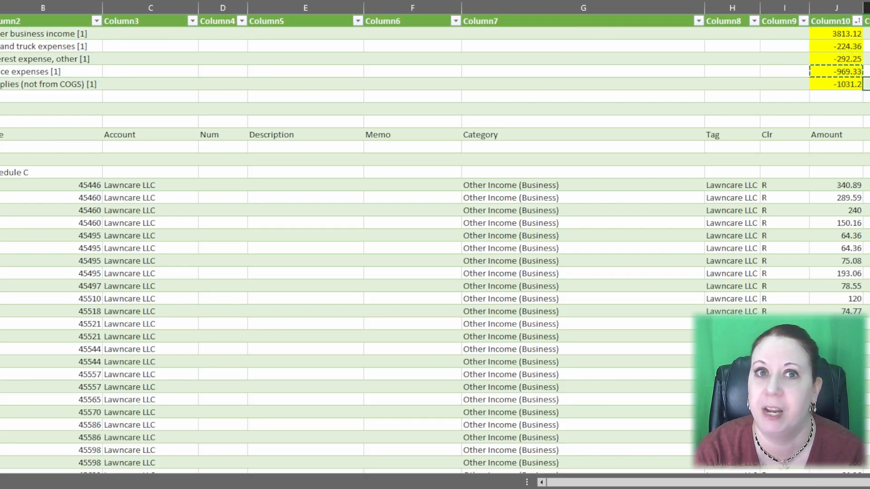